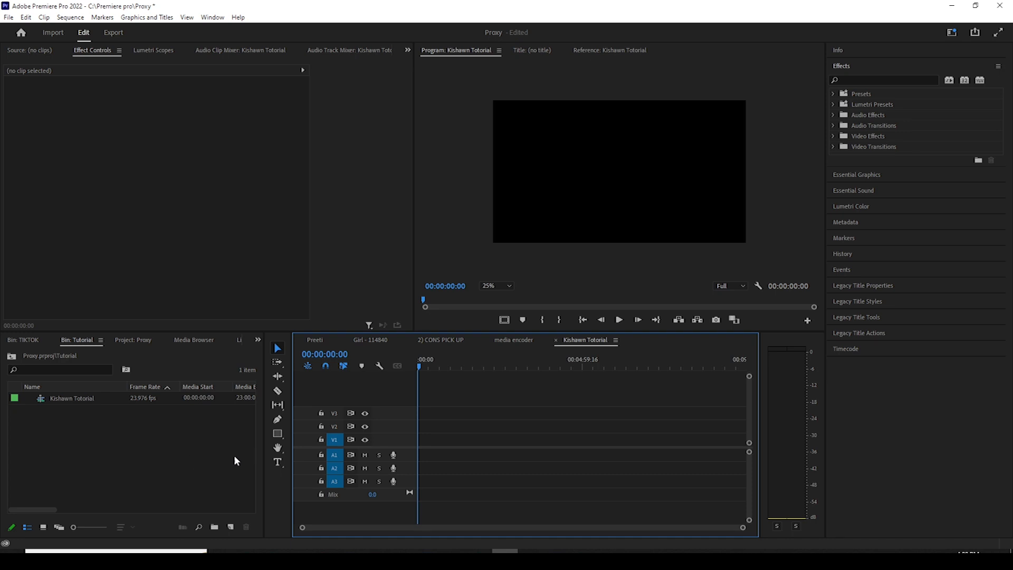
Start importing media into the Tutorial bin and browse to the Bardibass folder in Project 2079 on drive D.
right_click(97, 430)
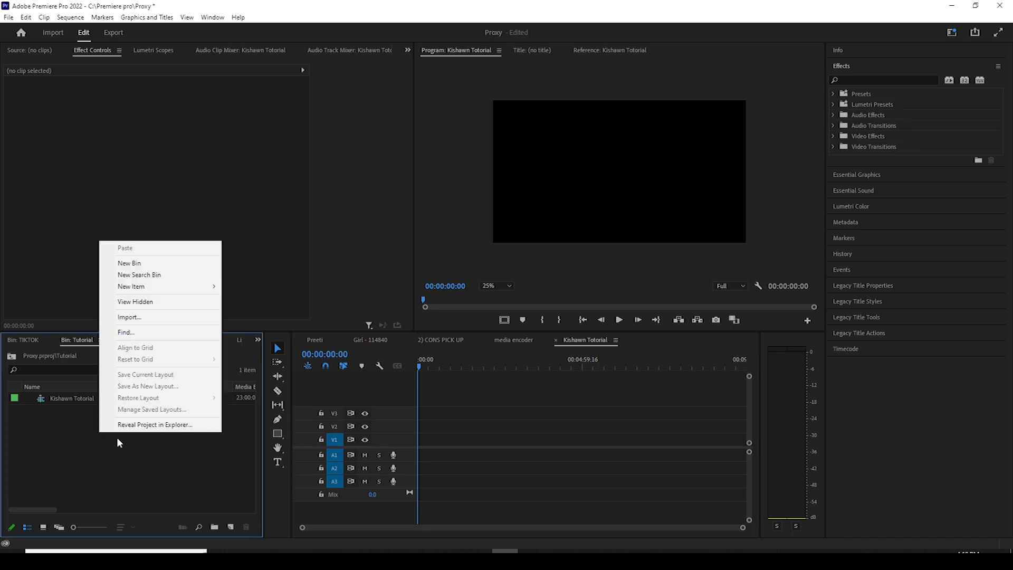
click(96, 439)
double_click(96, 440)
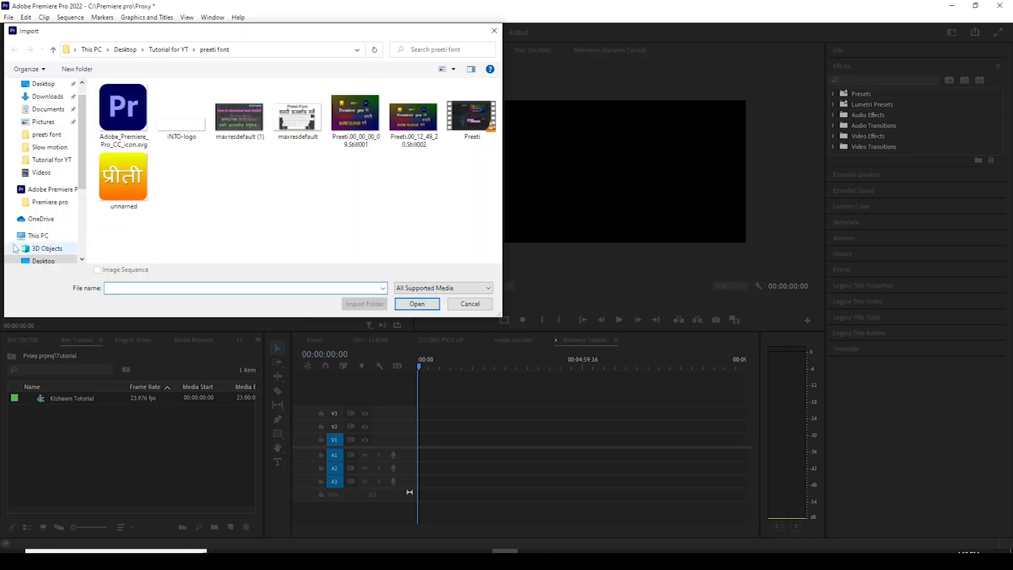
click(46, 242)
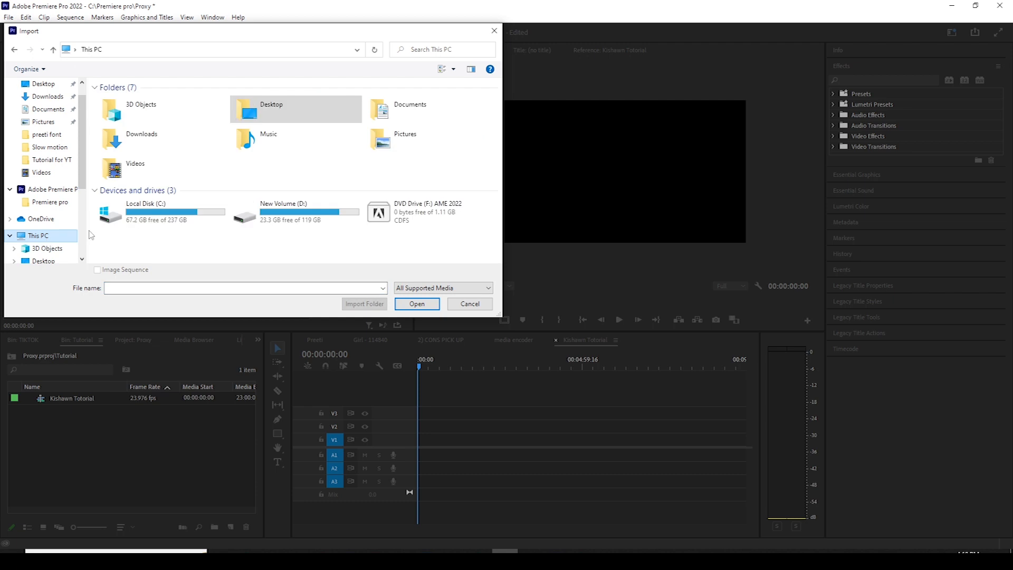
double_click(299, 222)
click(140, 202)
double_click(142, 203)
double_click(181, 116)
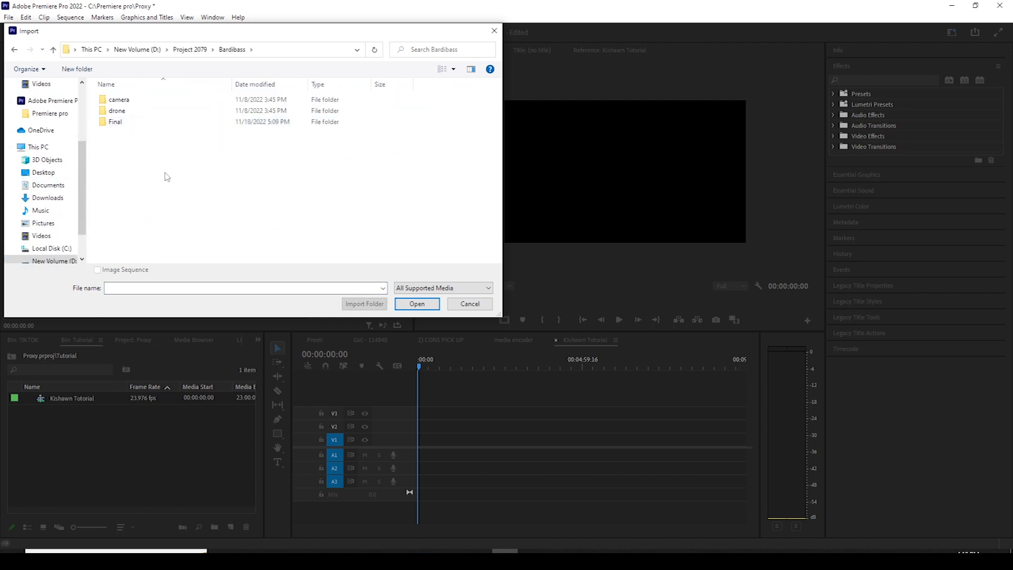
Import the photo DJI_0775 from the roads folder inside the drone folder's Main final footage.
double_click(115, 122)
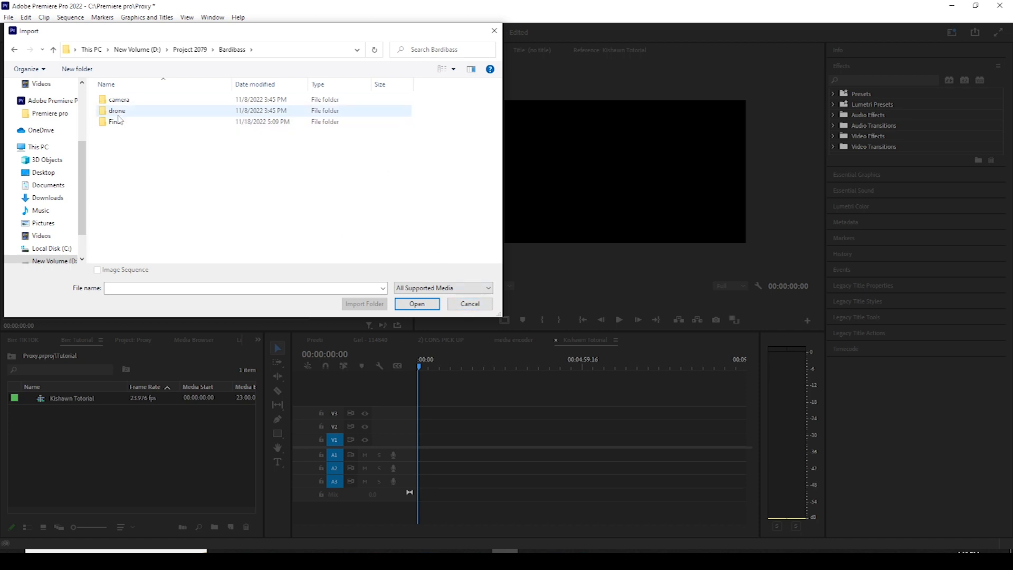
double_click(115, 100)
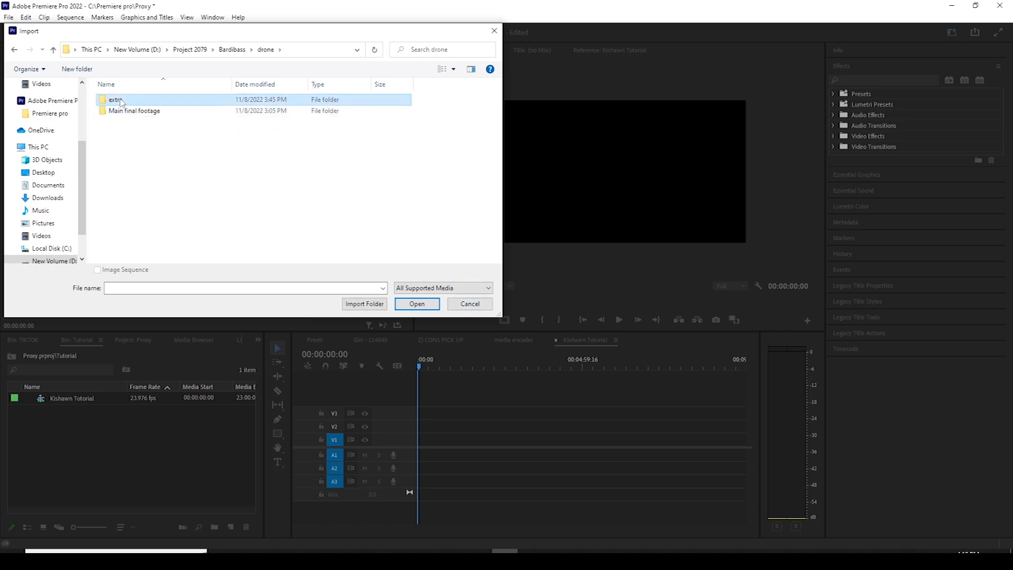
click(14, 49)
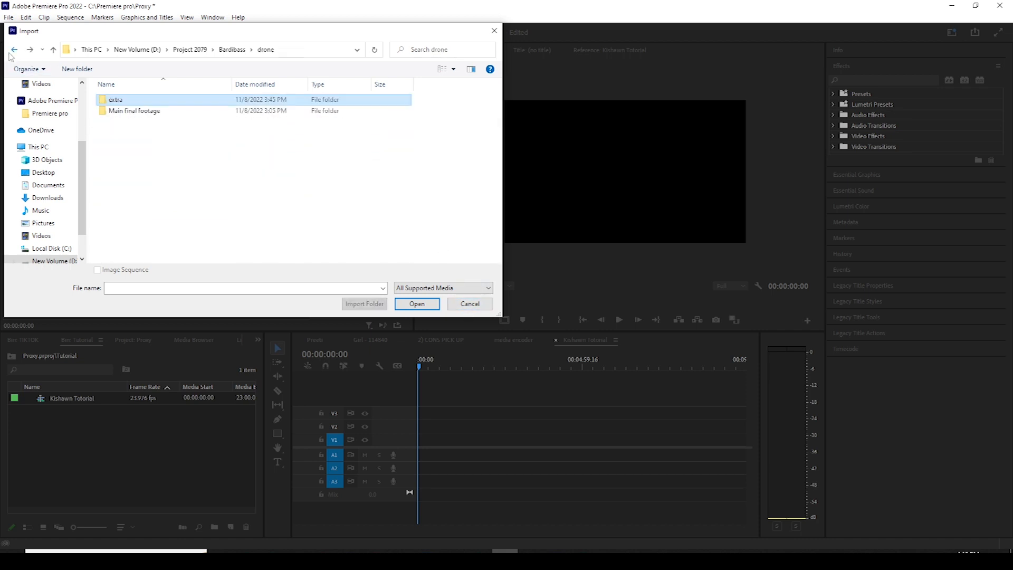
double_click(122, 110)
double_click(124, 112)
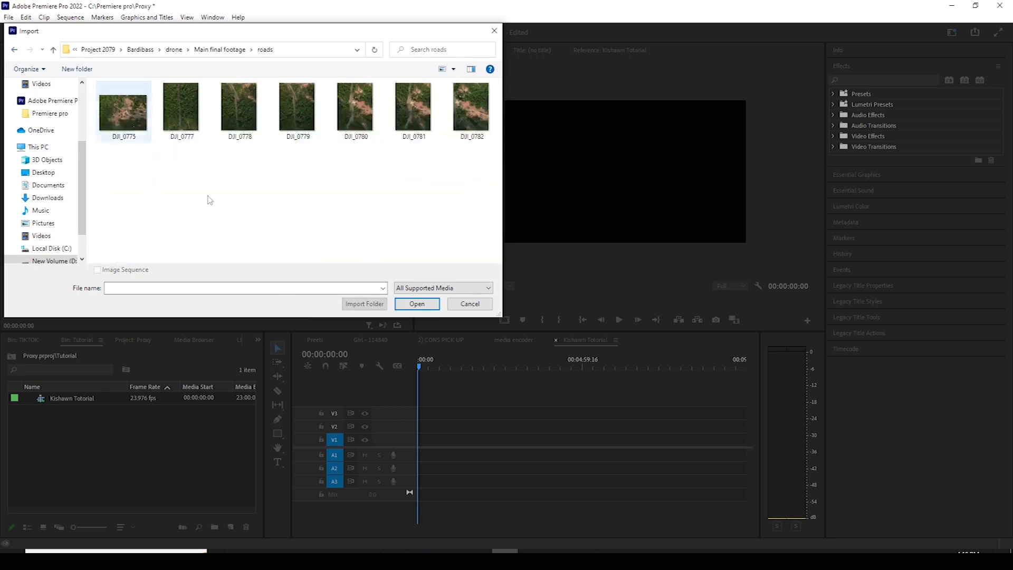
click(123, 112)
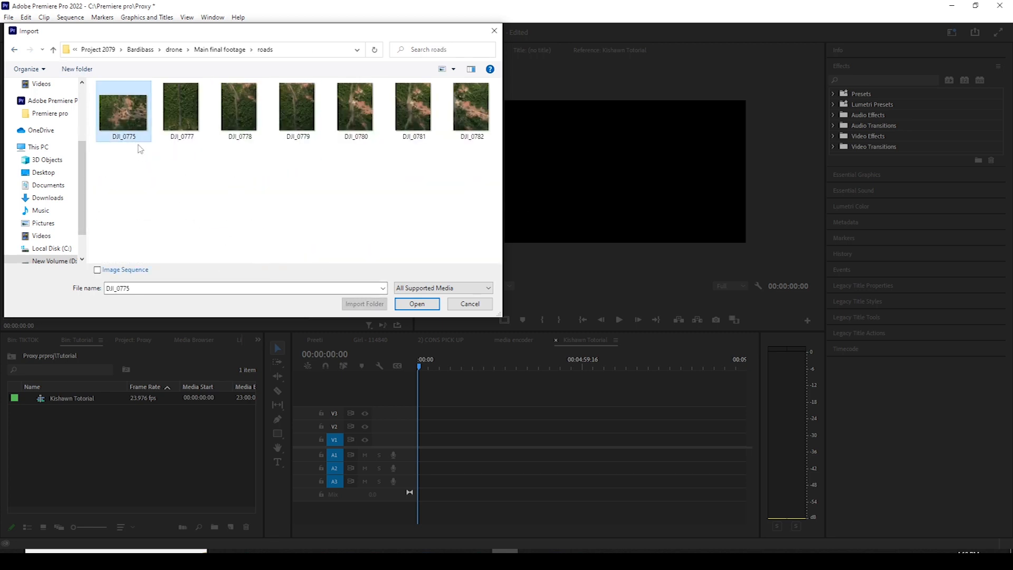
click(400, 301)
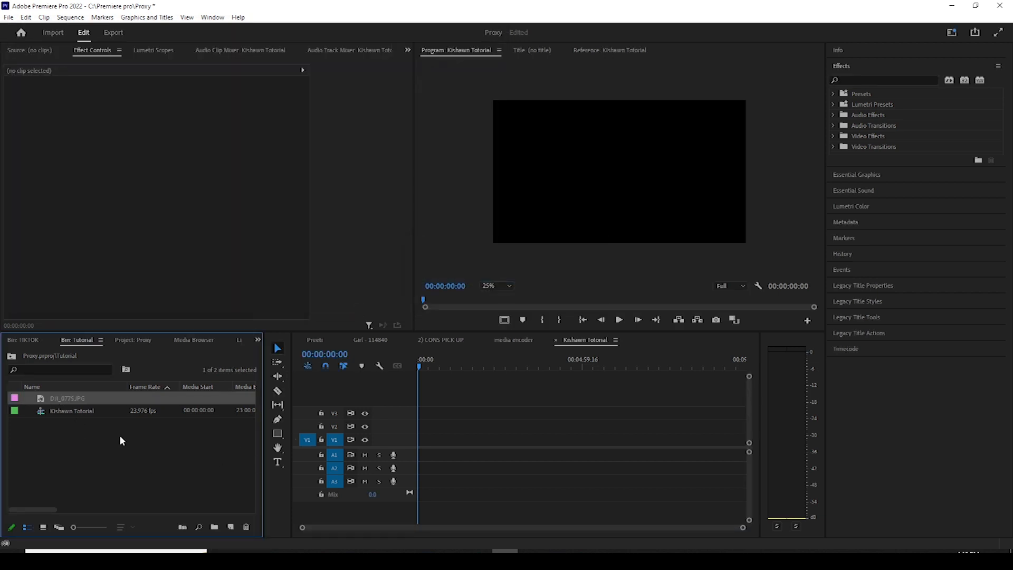
Switch to File Explorer and bring DJI_0775 from the roads folder into the Tutorial bin as a second copy.
click(650, 548)
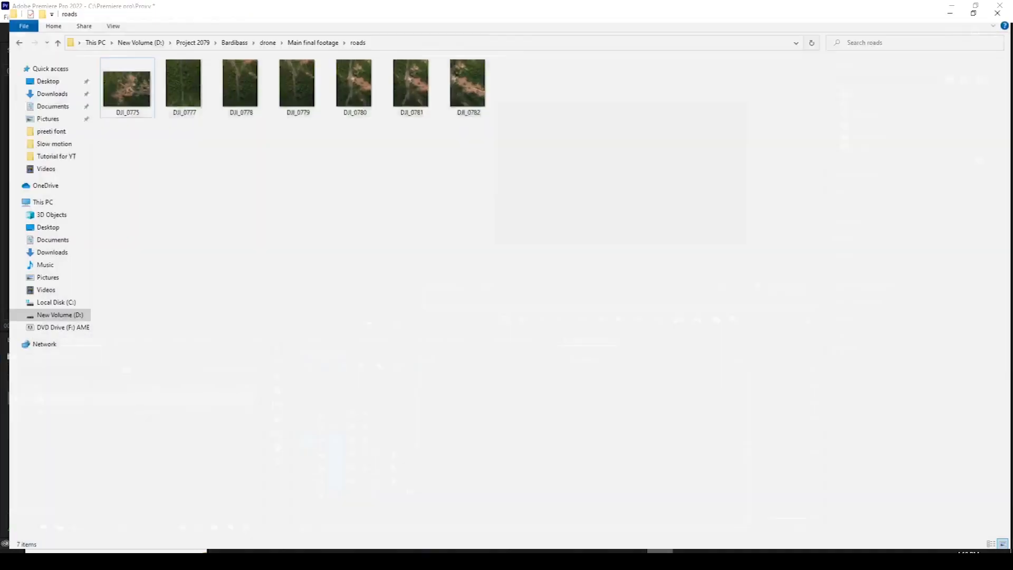
click(109, 84)
drag(108, 80, 137, 462)
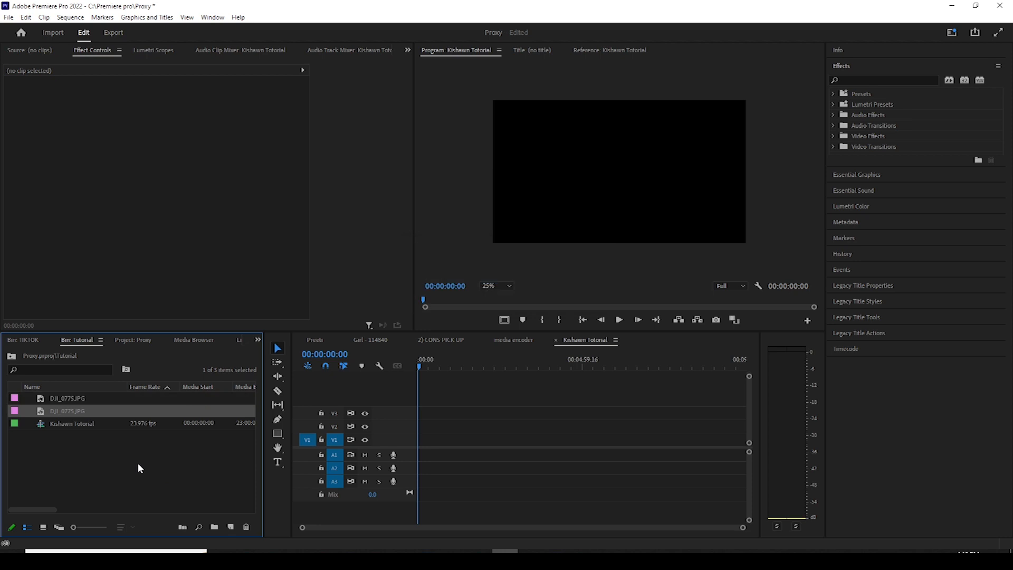
click(104, 452)
Place the second DJI_0775.JPG from the bin at the start of the empty sequence.
click(54, 409)
drag(43, 408, 427, 429)
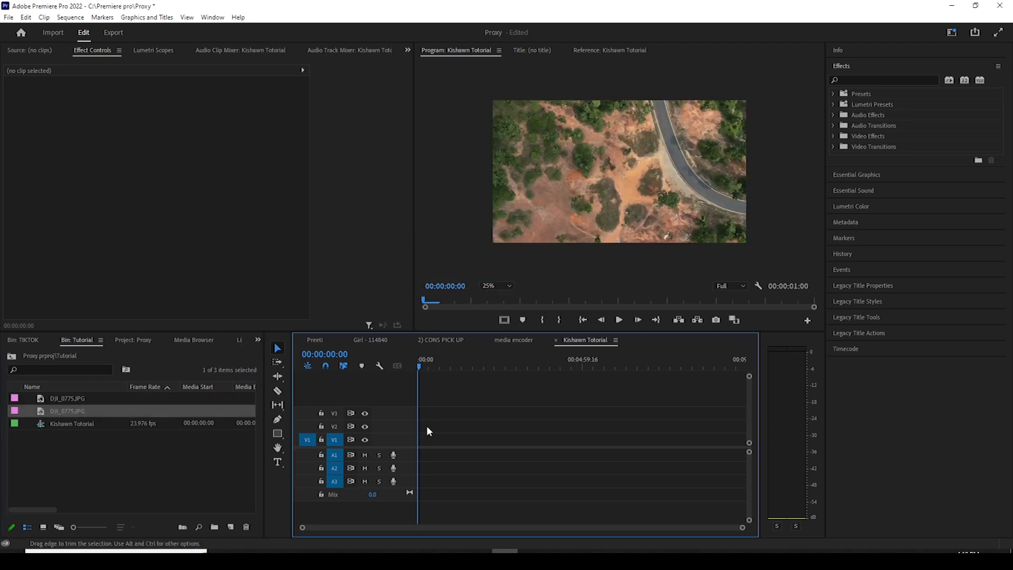
key(=)
key(=)
key(=)
key(=)
key(=)
key(=)
key(=)
key(=)
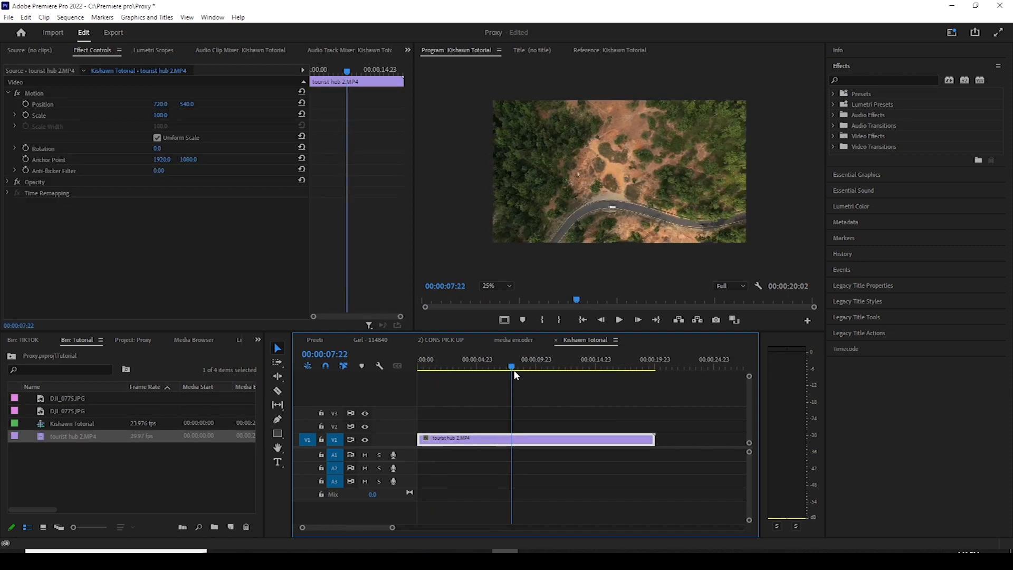
Scrub through the tourist hub 2.MP4 clip in the sequence around the seven-second mark.
mouse_move(513, 369)
mouse_down()
mouse_move(598, 368)
mouse_move(453, 385)
mouse_move(482, 366)
mouse_move(523, 365)
mouse_move(510, 369)
mouse_up()
click(481, 406)
click(500, 434)
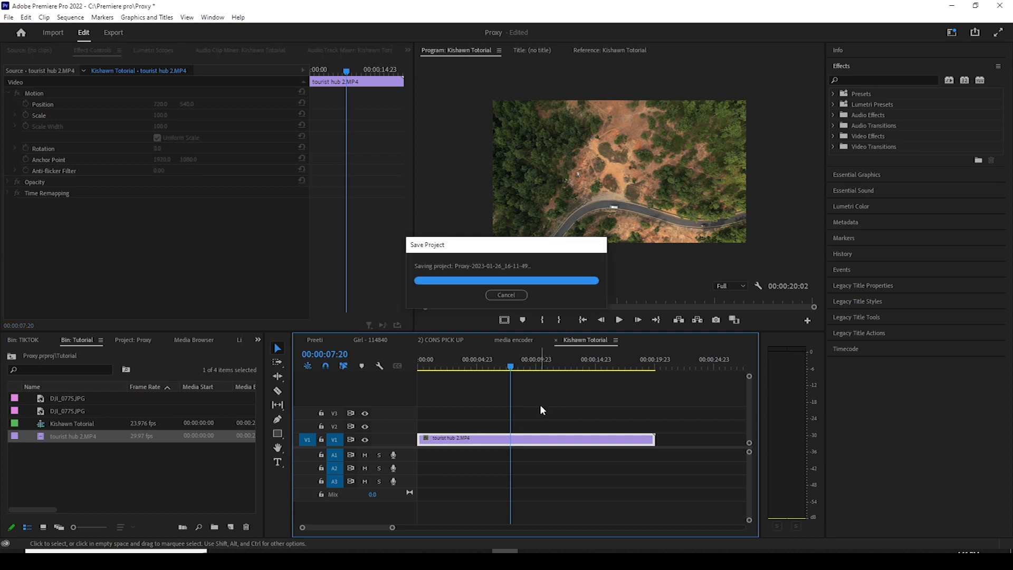
drag(510, 365, 501, 364)
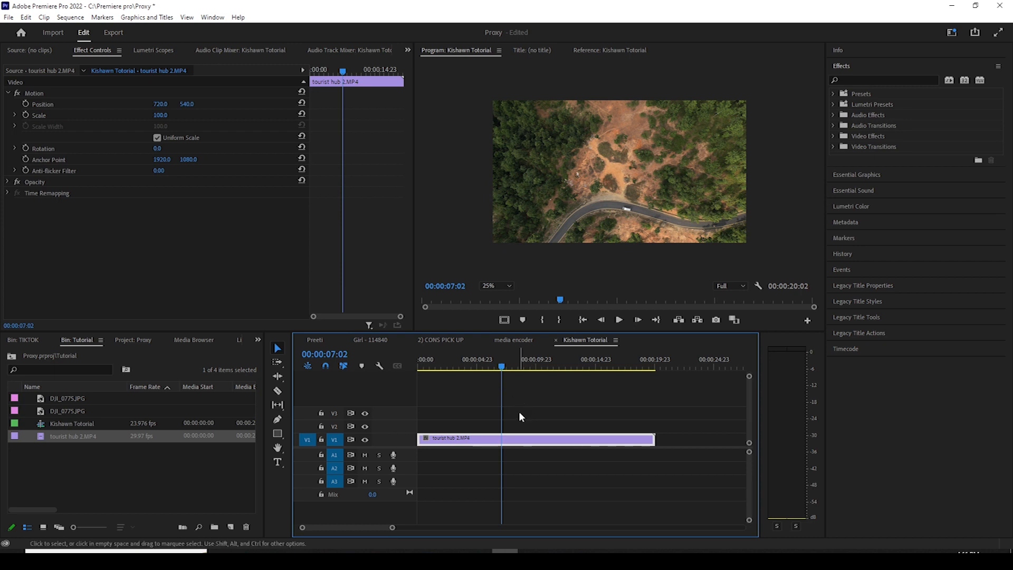
click(114, 35)
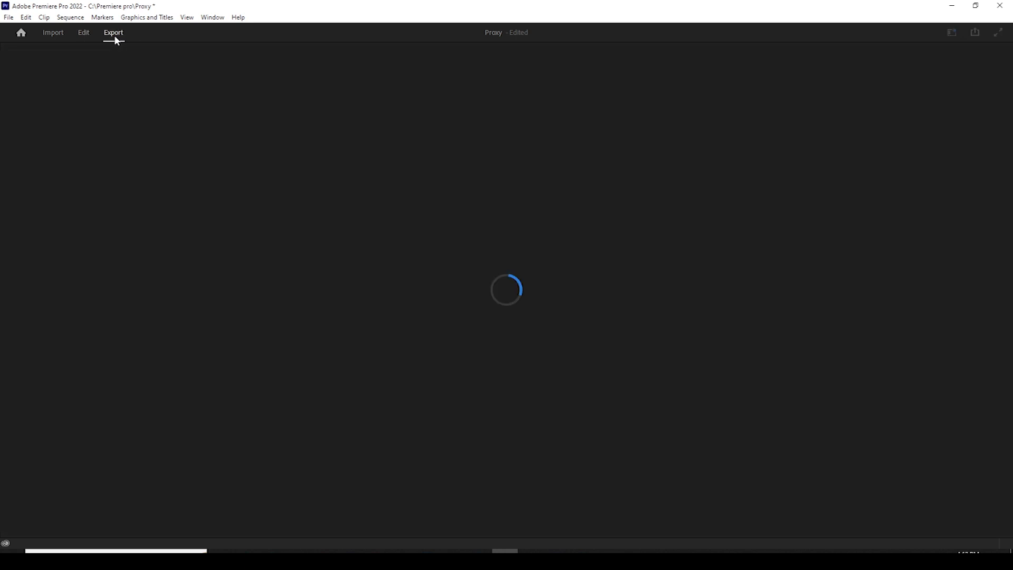
click(85, 32)
click(9, 17)
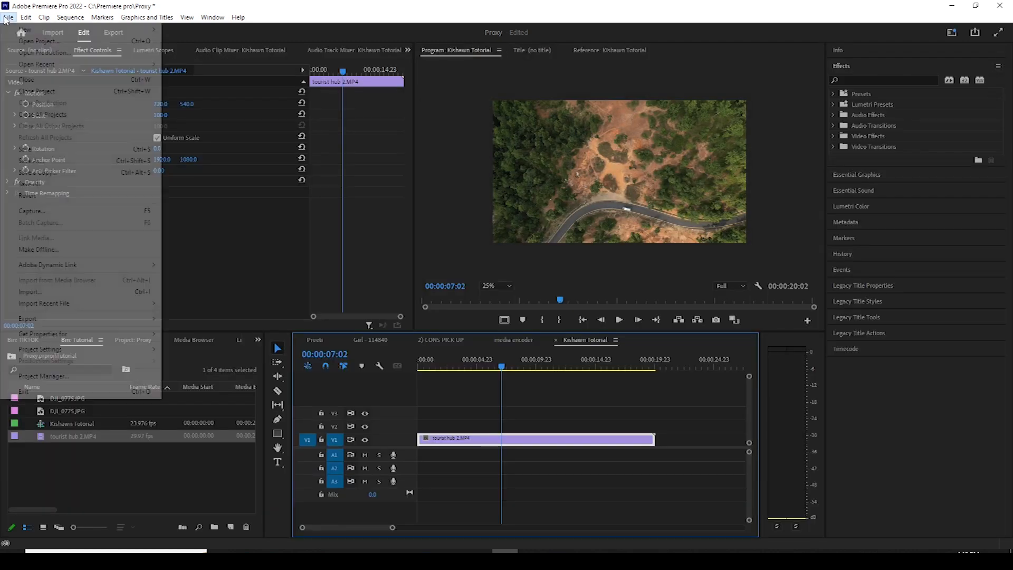
mouse_move(54, 321)
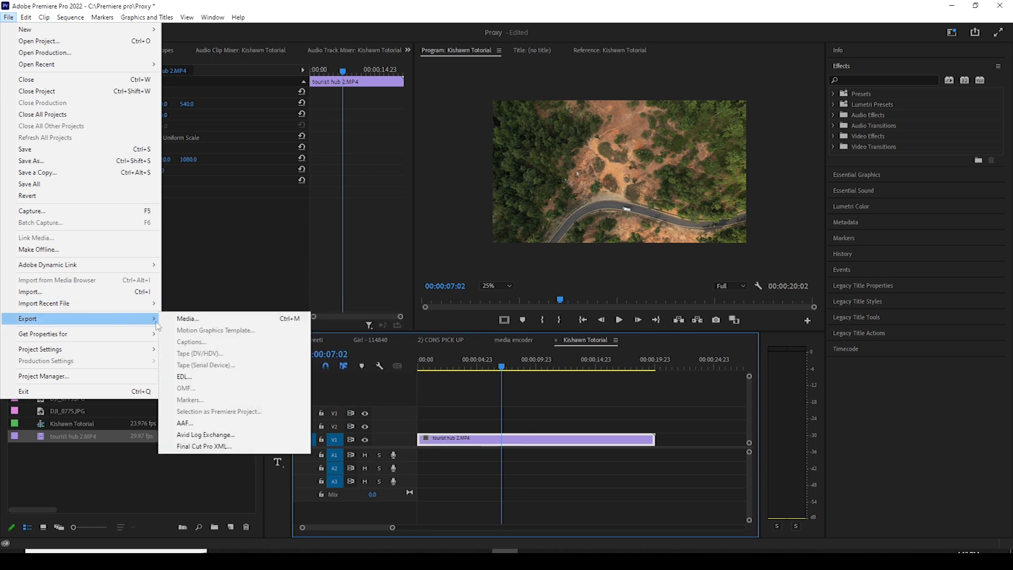
click(127, 498)
Open the media export settings for the sequence and browse for an output location in the Tutorial for YT folder.
click(496, 365)
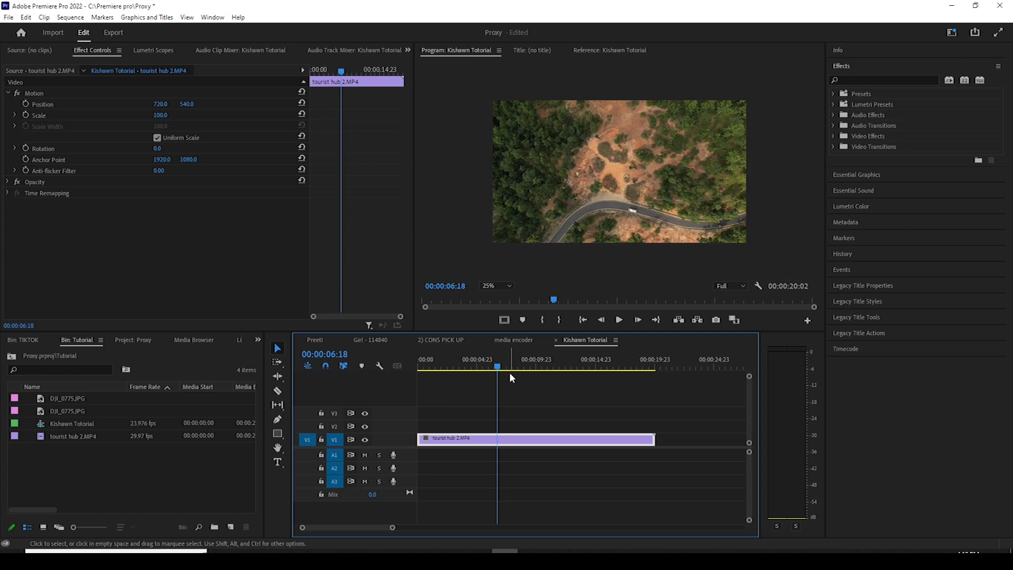
key(ctrl+m)
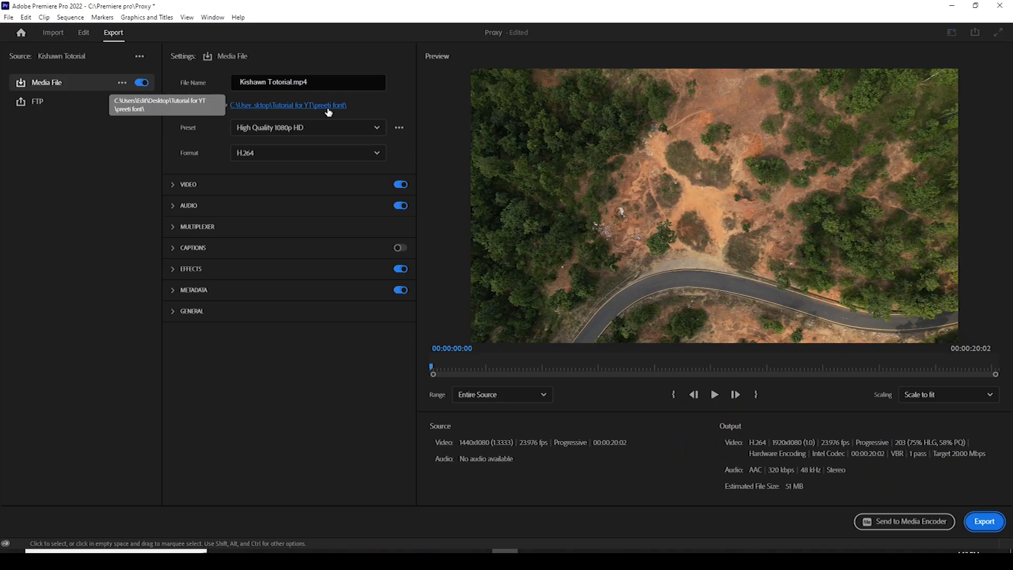
click(328, 107)
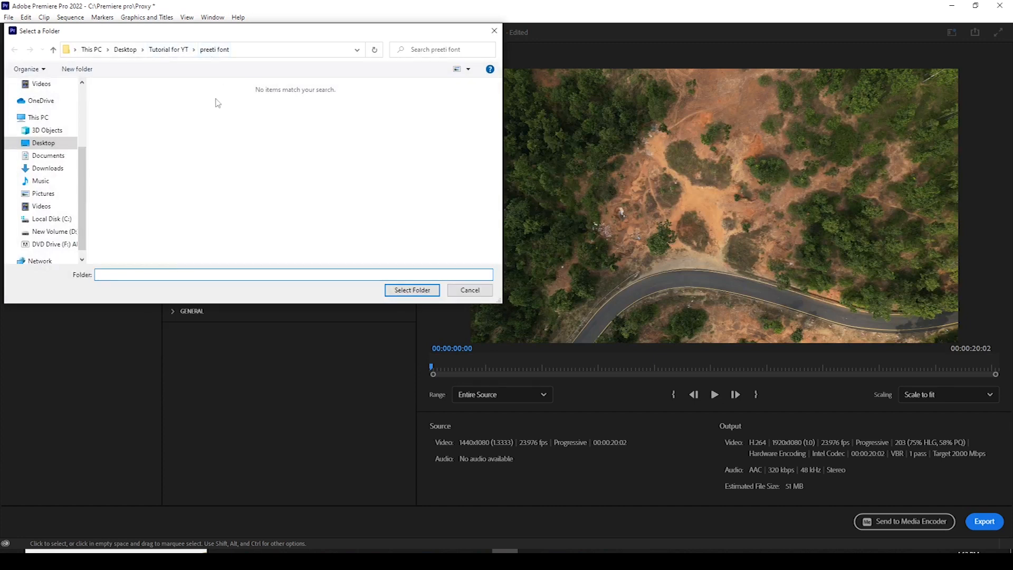
click(168, 49)
click(319, 177)
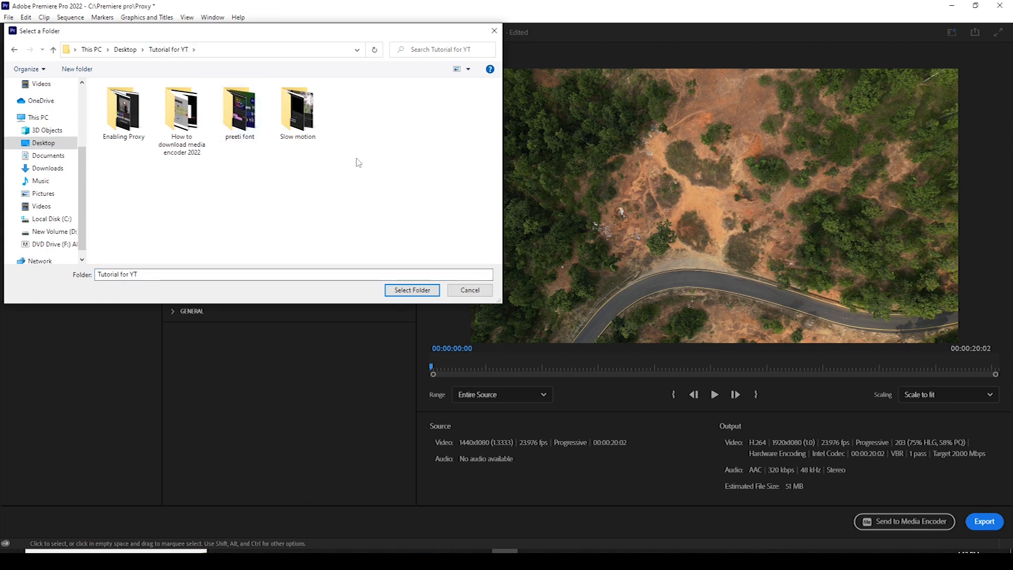
key(ctrl+shift+n)
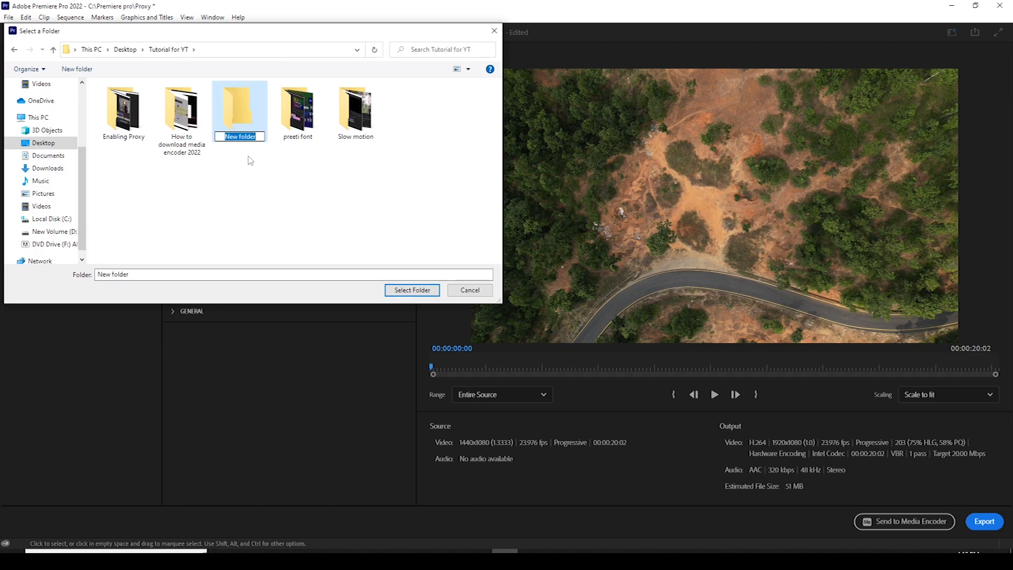
click(247, 121)
key(Delete)
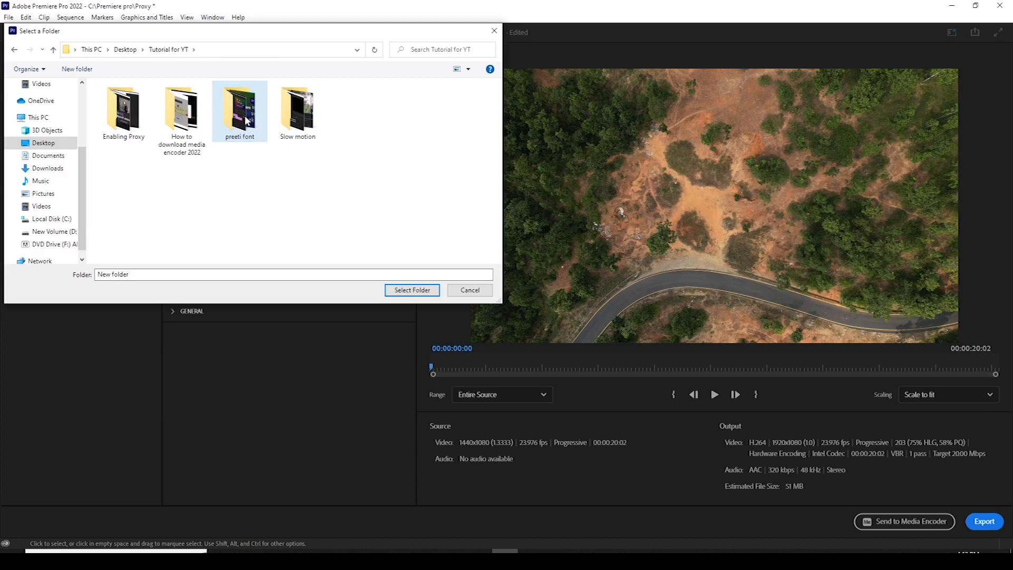
Create a folder named "MIssing file in premiere" inside Tutorial for YT and select it as the export location.
right_click(351, 122)
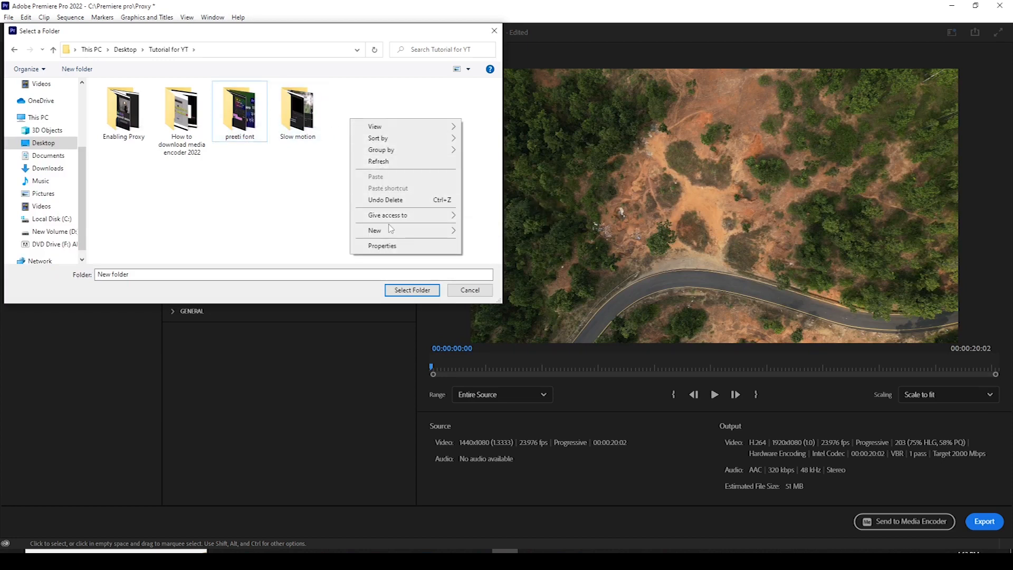
mouse_move(391, 234)
click(471, 232)
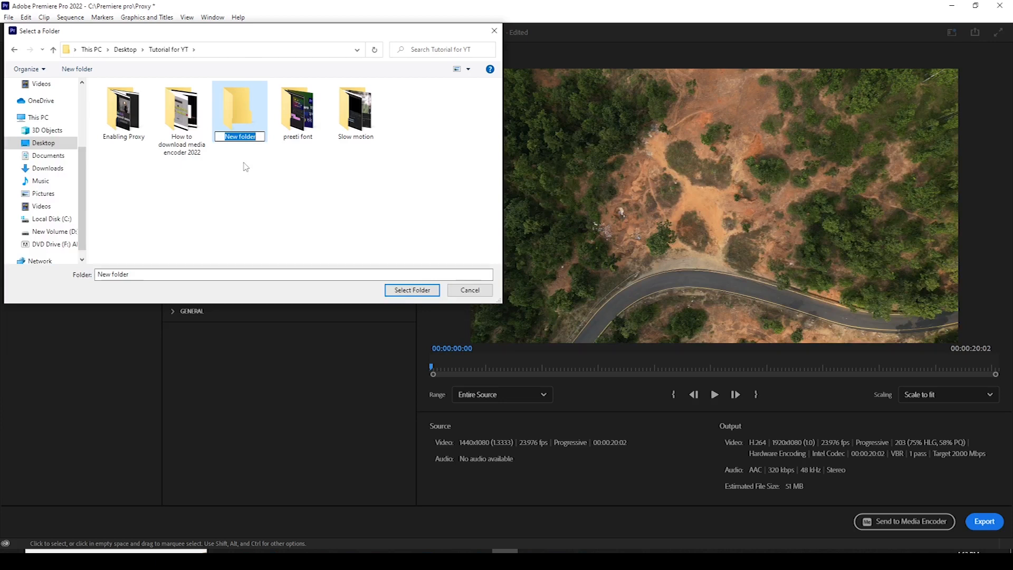
text(Mi)
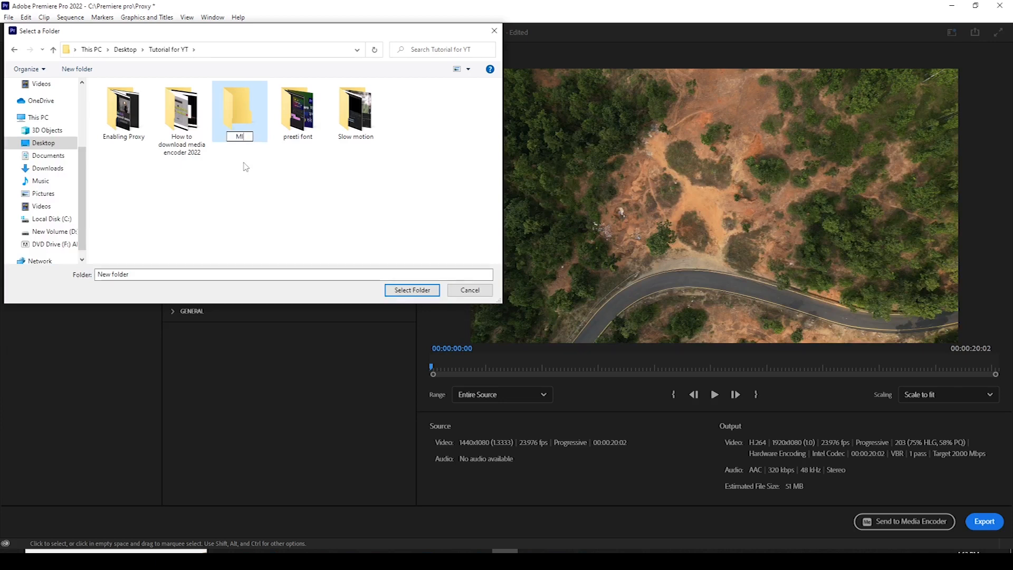
text(ssing file in premiere)
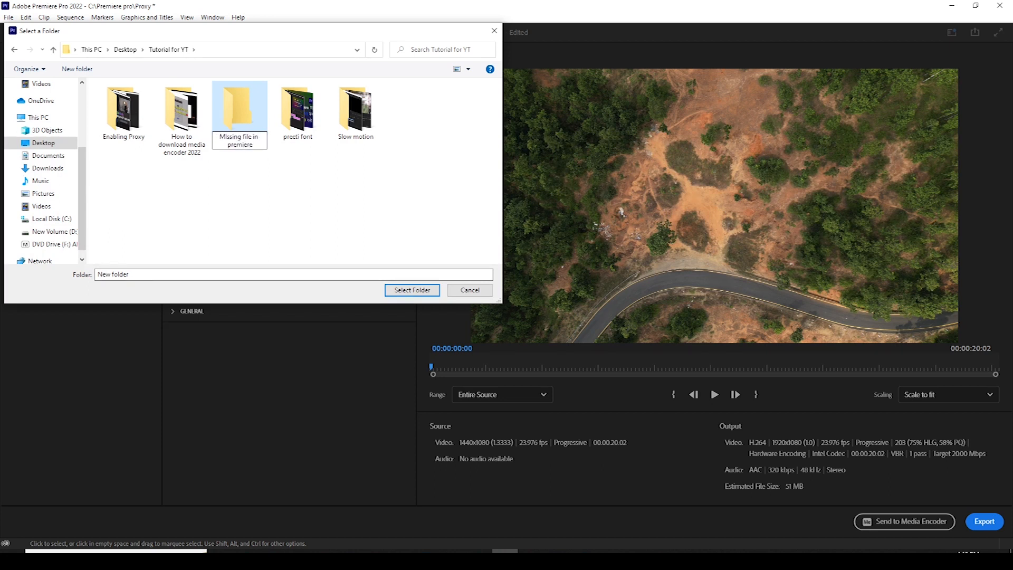
key(Return)
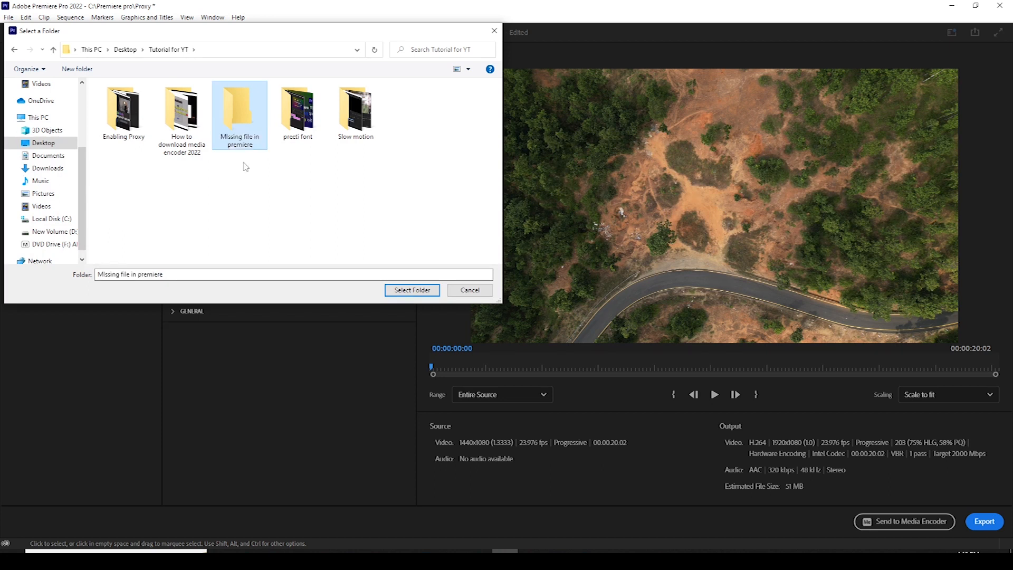
click(409, 289)
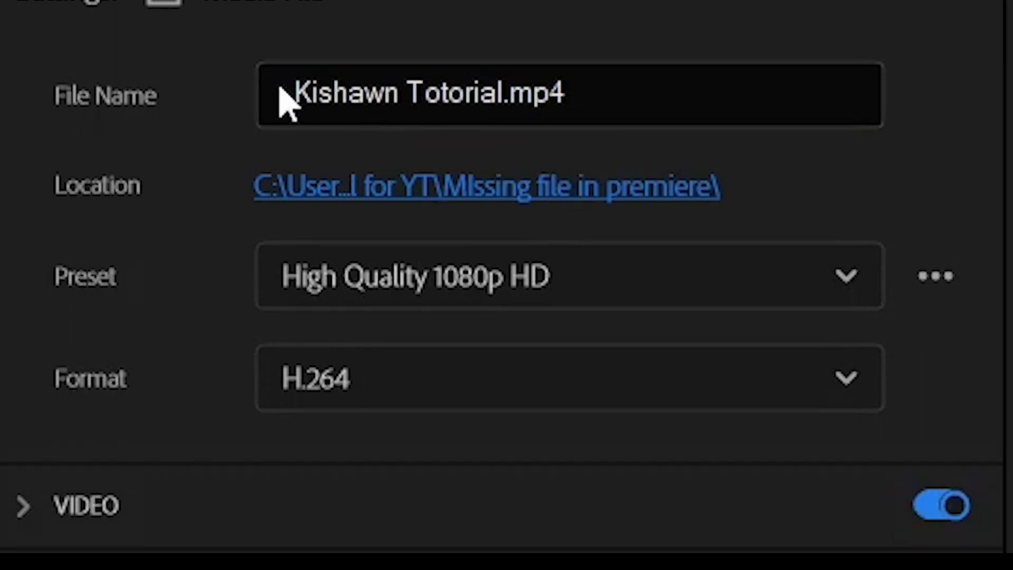
Set the export file name to "missing file in premieremp4".
click(506, 92)
drag(504, 90, 476, 89)
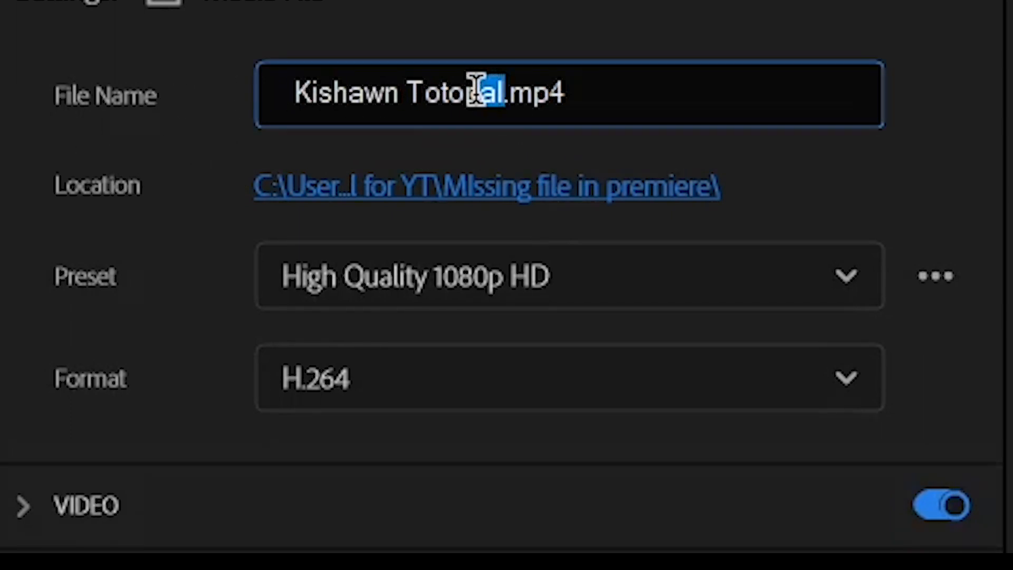
click(507, 93)
drag(507, 93, 278, 86)
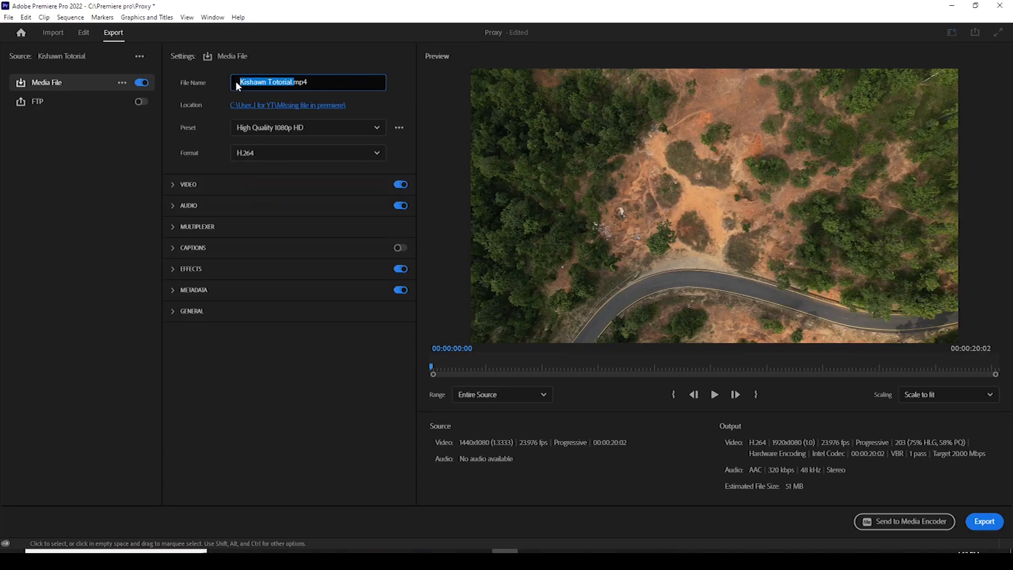
text(missing file in premiere)
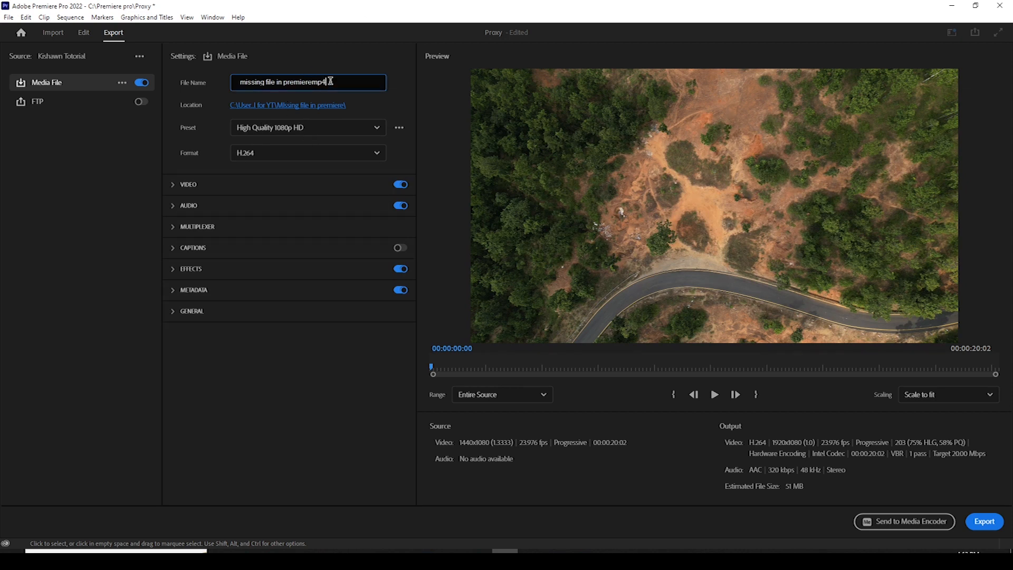
click(889, 527)
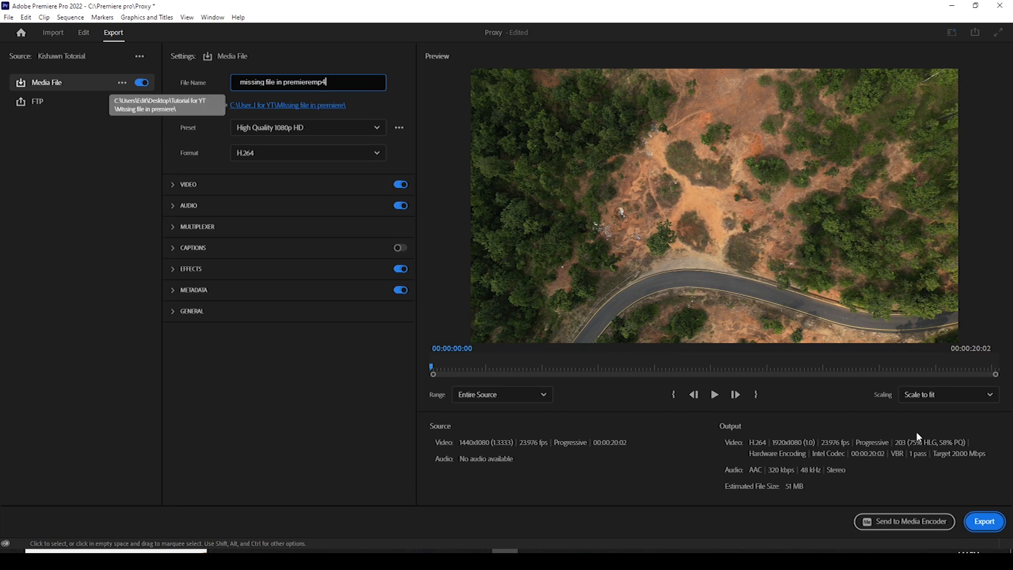
Export the whole sequence as an H.264 file with the High Quality 1080p HD preset.
click(985, 522)
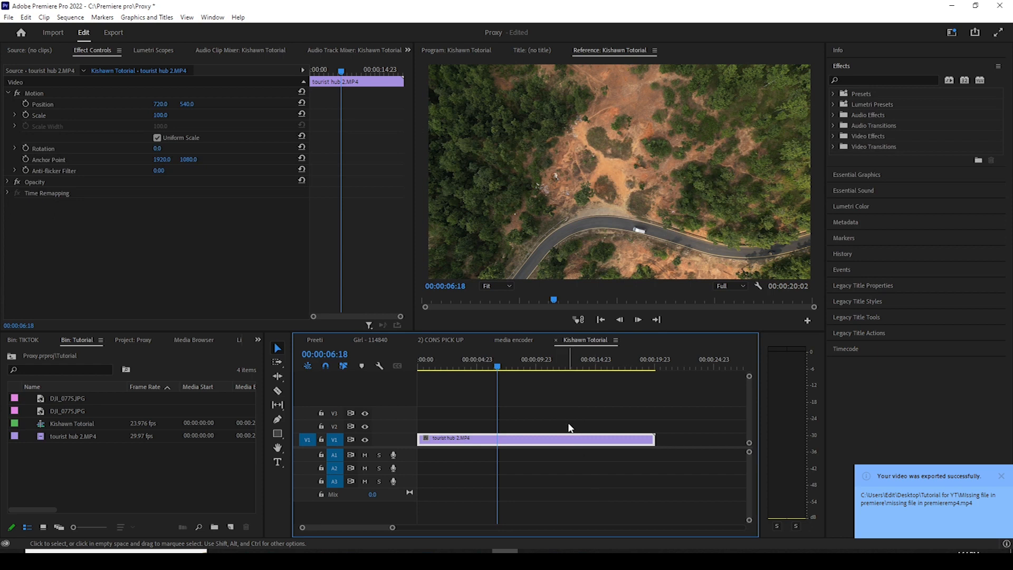
Switch to File Explorer and open the "MIssing file in premiere" folder inside Tutorial for YT on the Desktop.
mouse_move(660, 559)
click(659, 559)
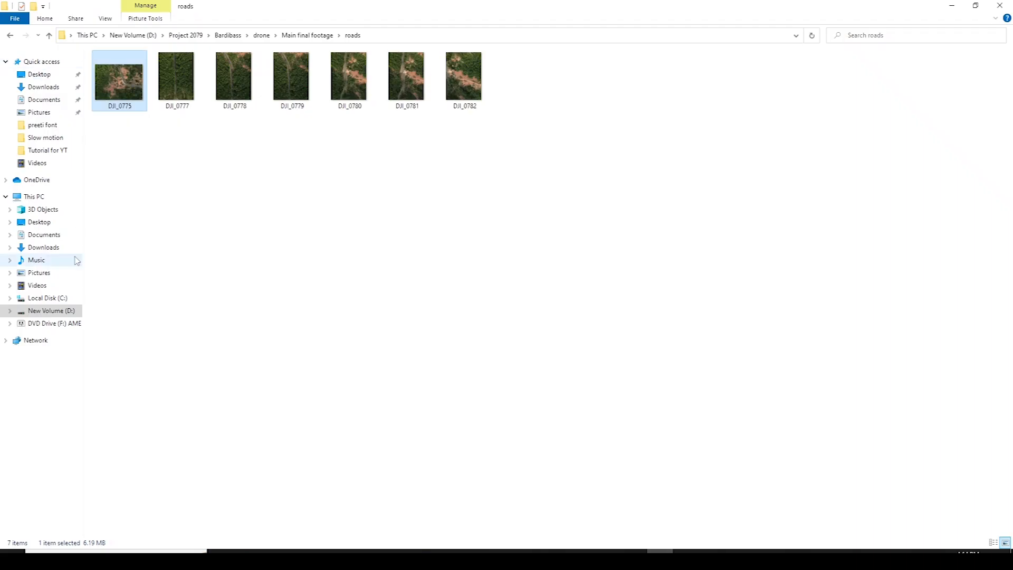
click(51, 299)
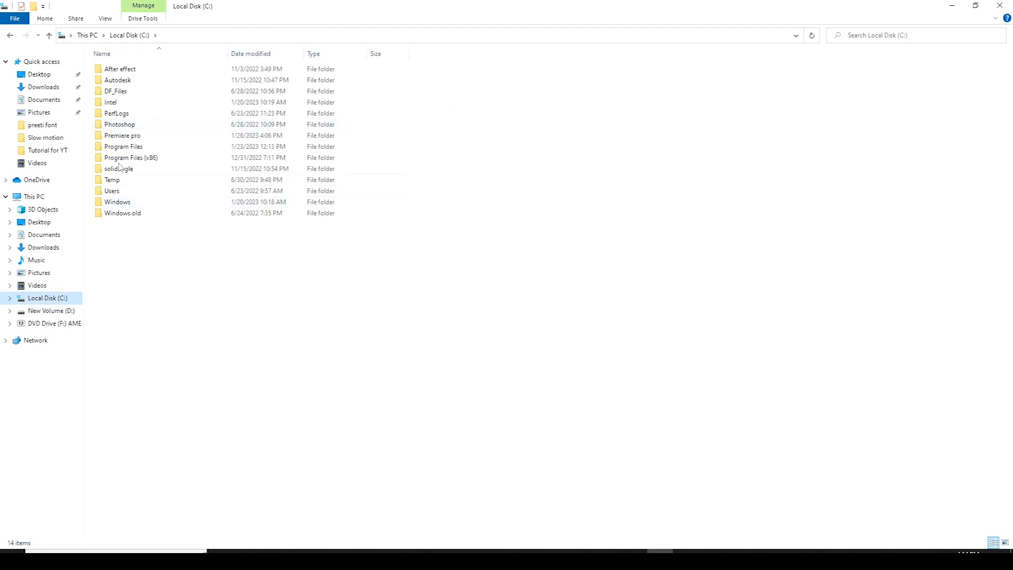
click(21, 221)
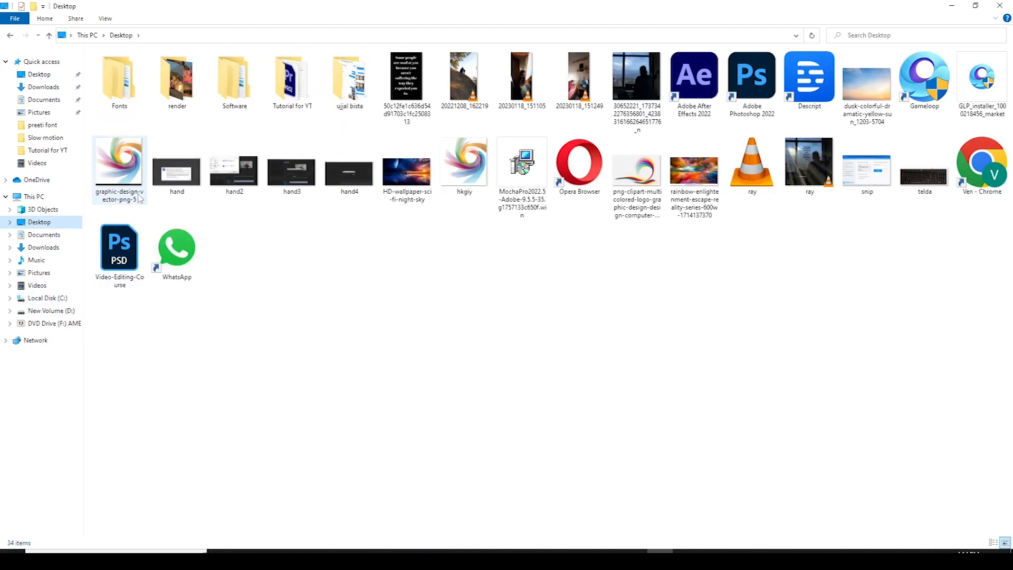
double_click(283, 86)
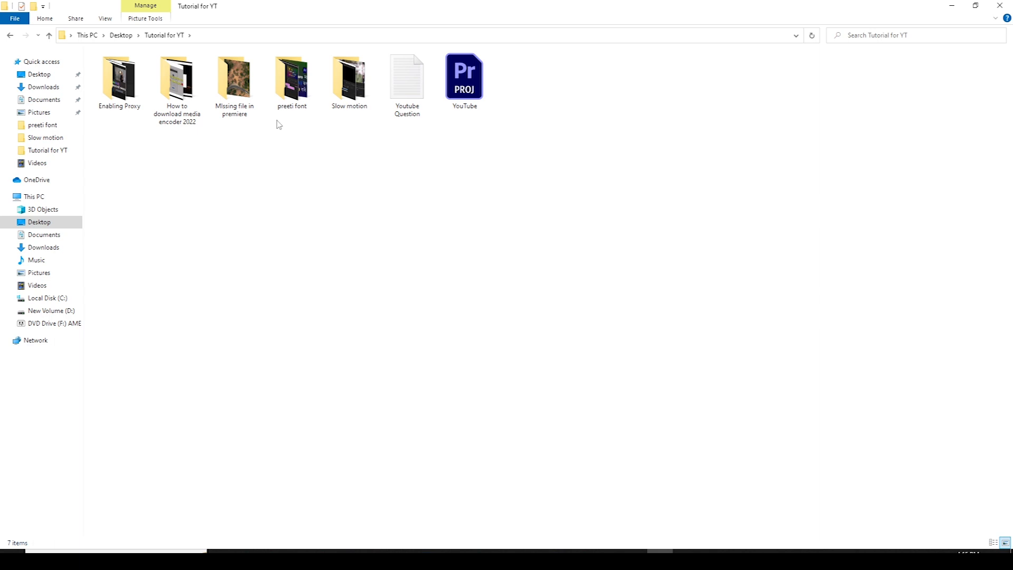
double_click(235, 87)
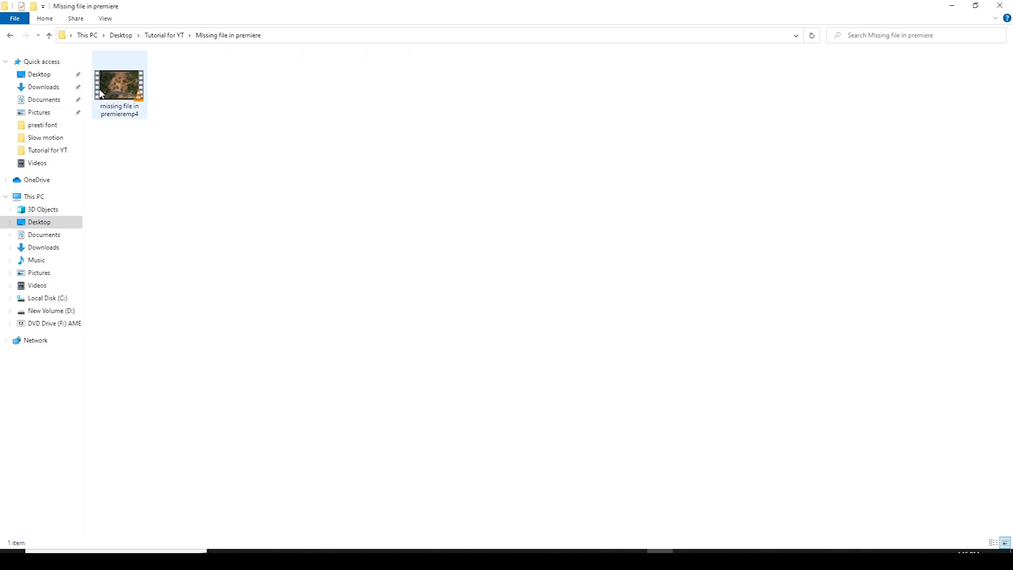
Locate and select the exported video "missing file in premieremp4" in the folder to check it.
click(113, 103)
right_click(241, 141)
click(265, 185)
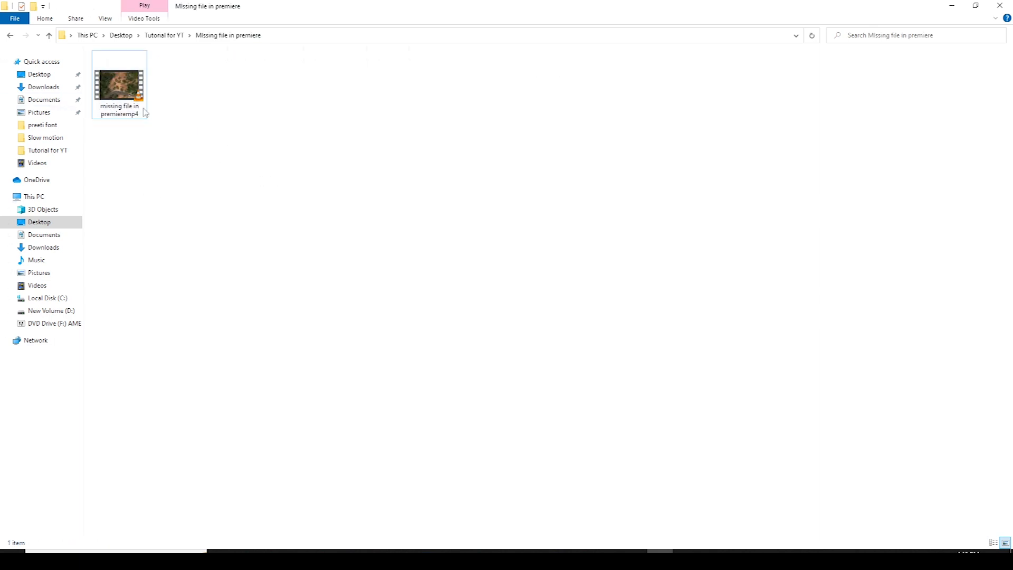
click(111, 91)
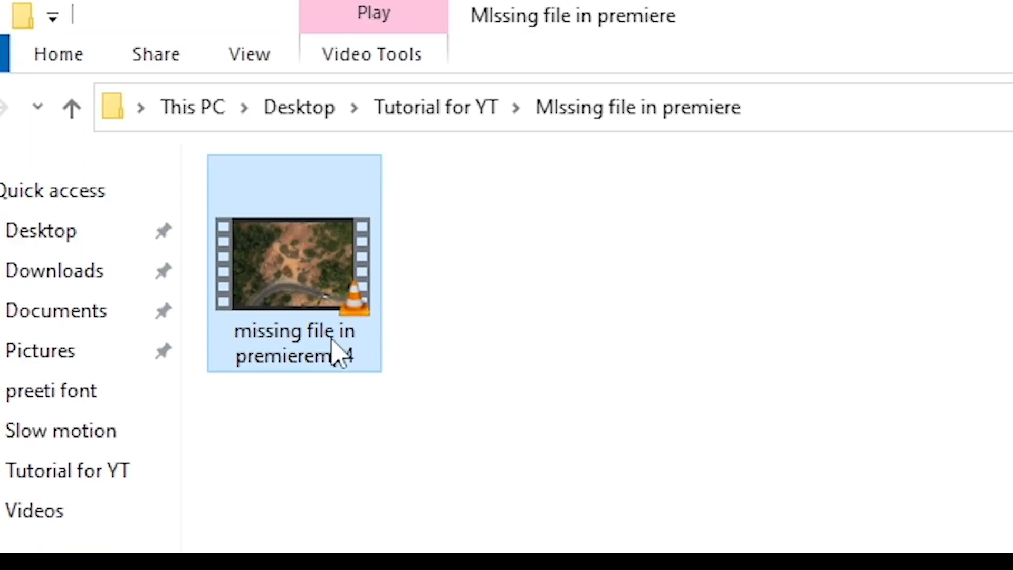
click(311, 355)
click(373, 445)
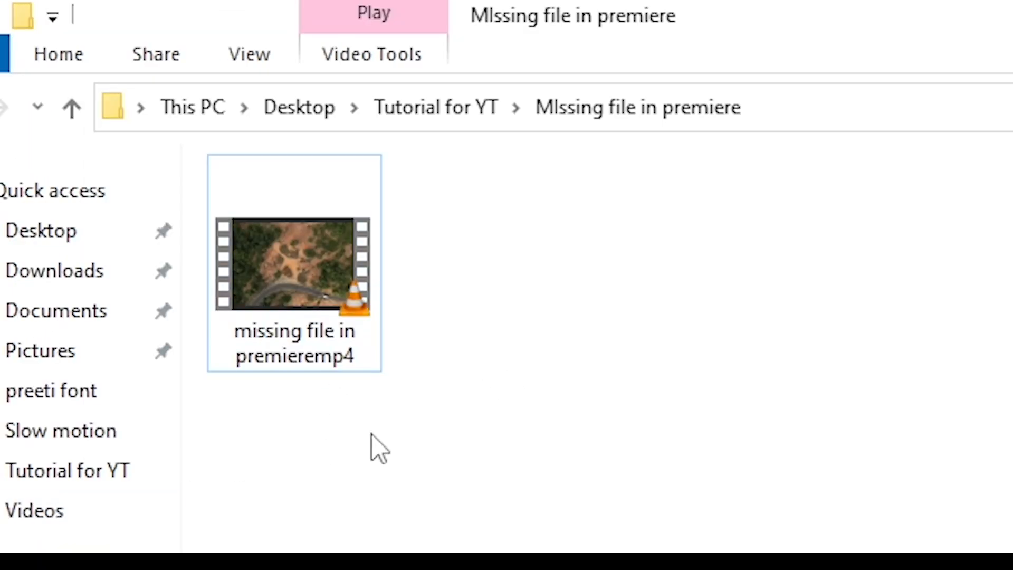
click(271, 327)
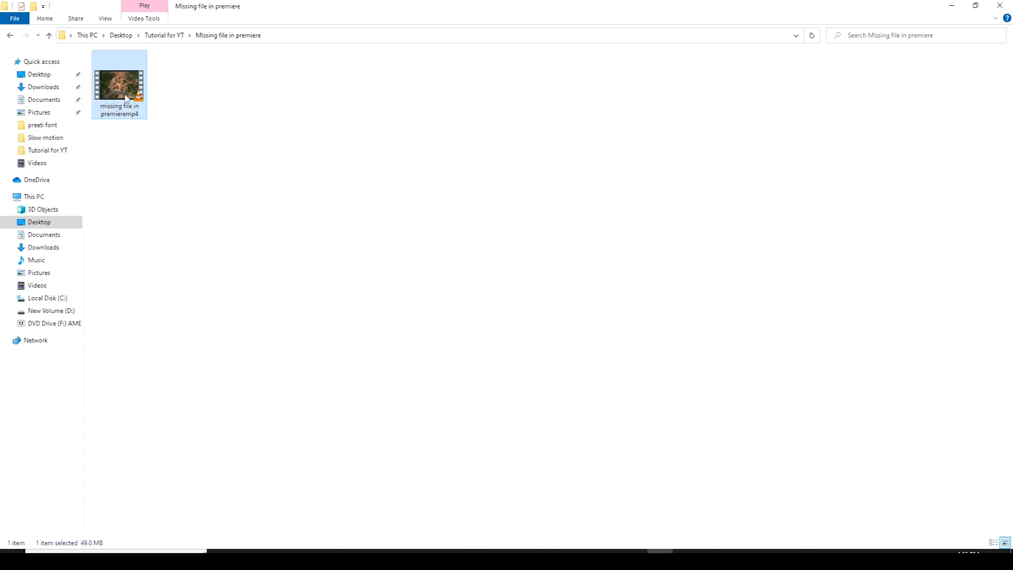